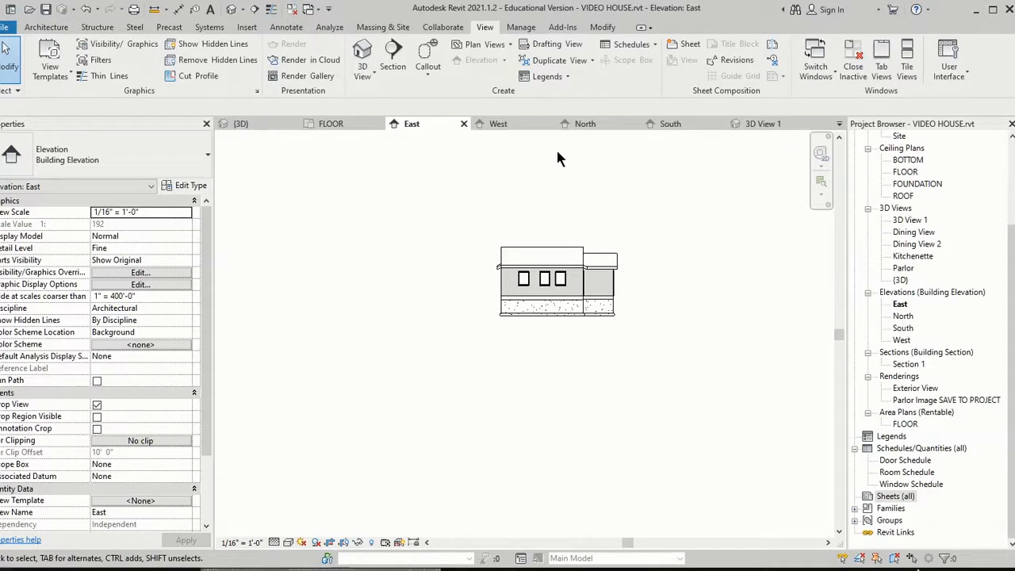
Inspect the hidden level lines and the crop region in the North elevation, leaving both hidden again.
{"action": "left_click", "coordinate": [587, 125]}
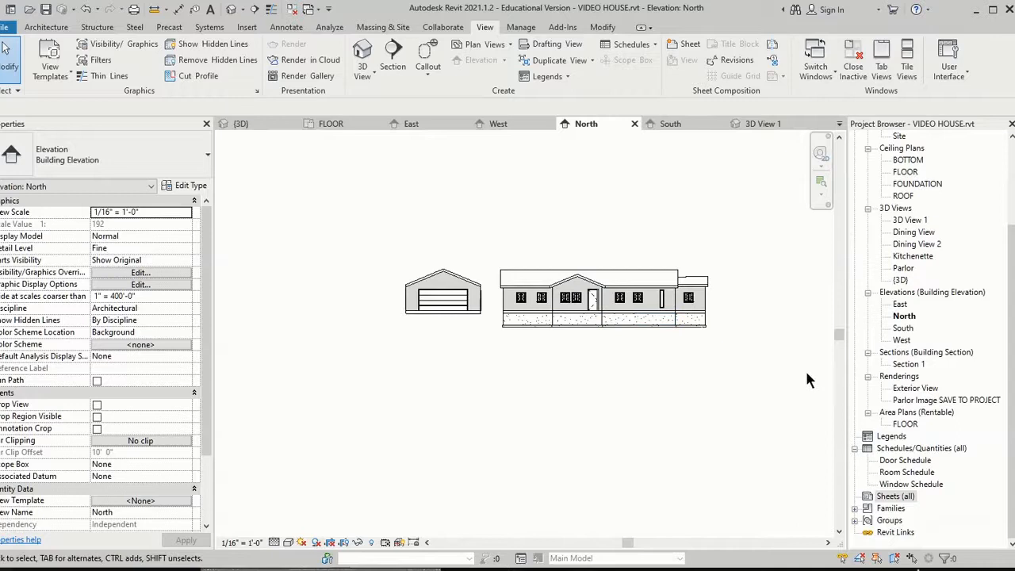
{"action": "left_click", "coordinate": [373, 545]}
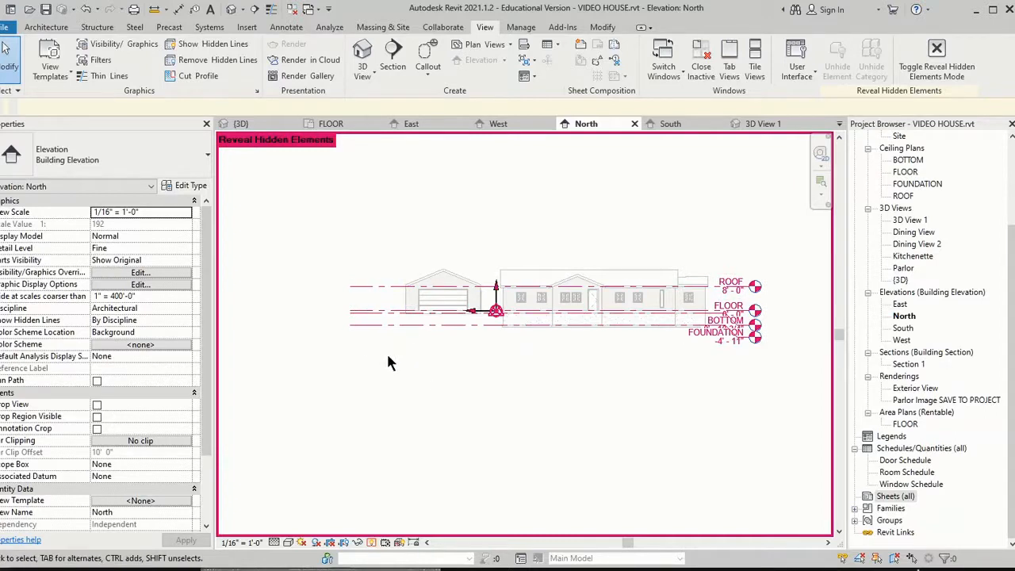
{"action": "left_click", "coordinate": [345, 542]}
{"action": "left_click", "coordinate": [345, 542]}
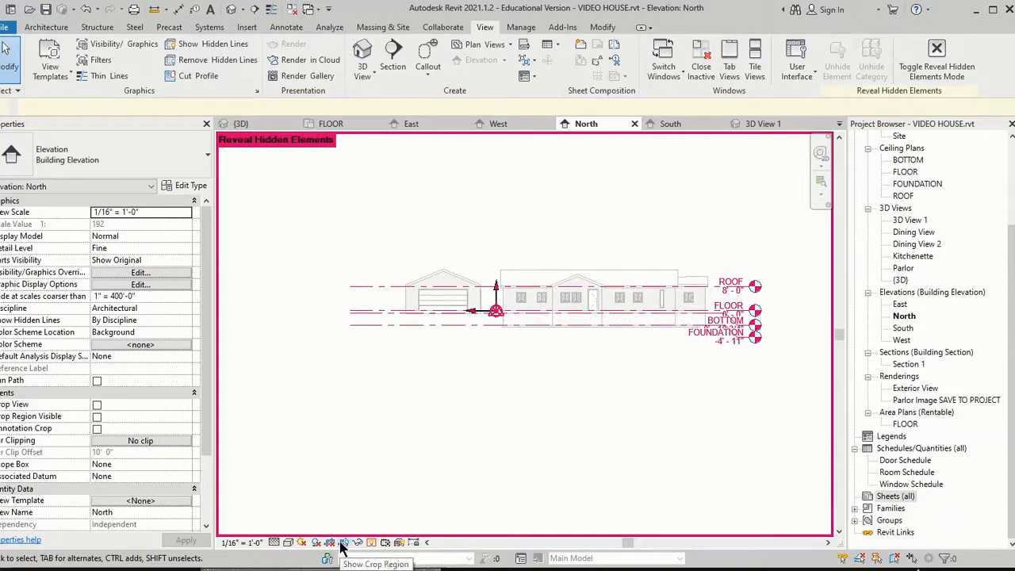
{"action": "left_click", "coordinate": [344, 542]}
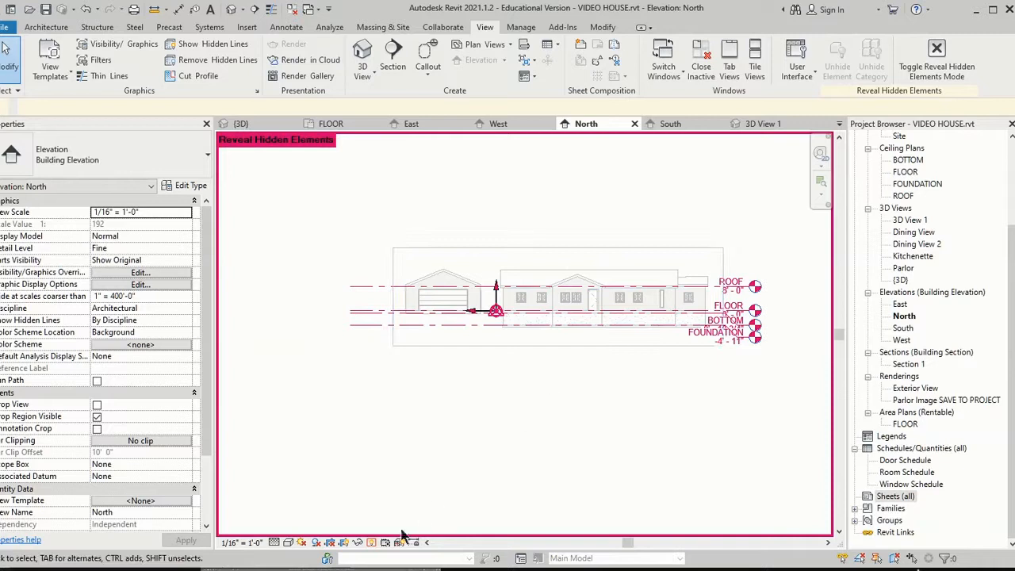
{"action": "left_click", "coordinate": [345, 543]}
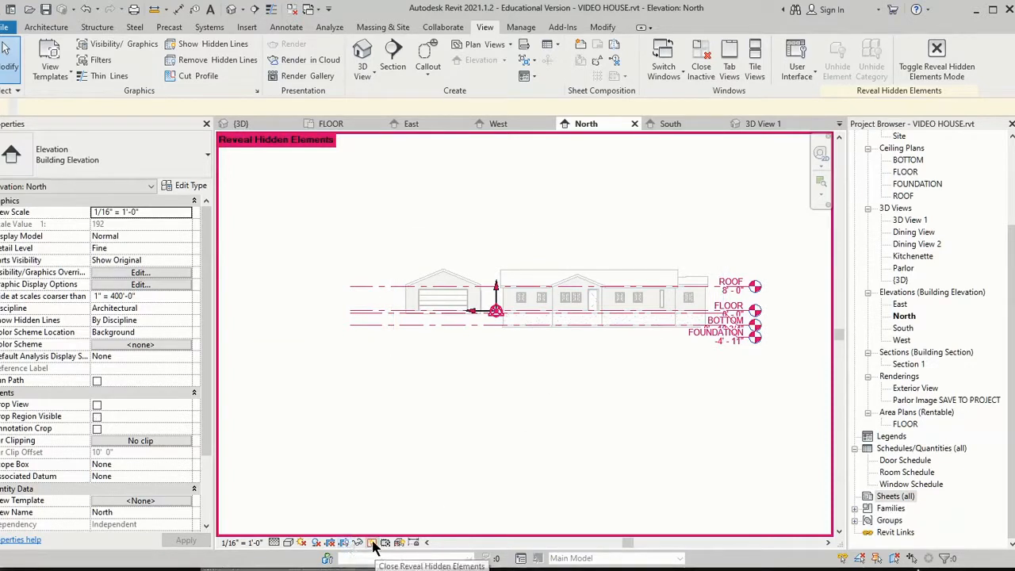
{"action": "left_click", "coordinate": [373, 543]}
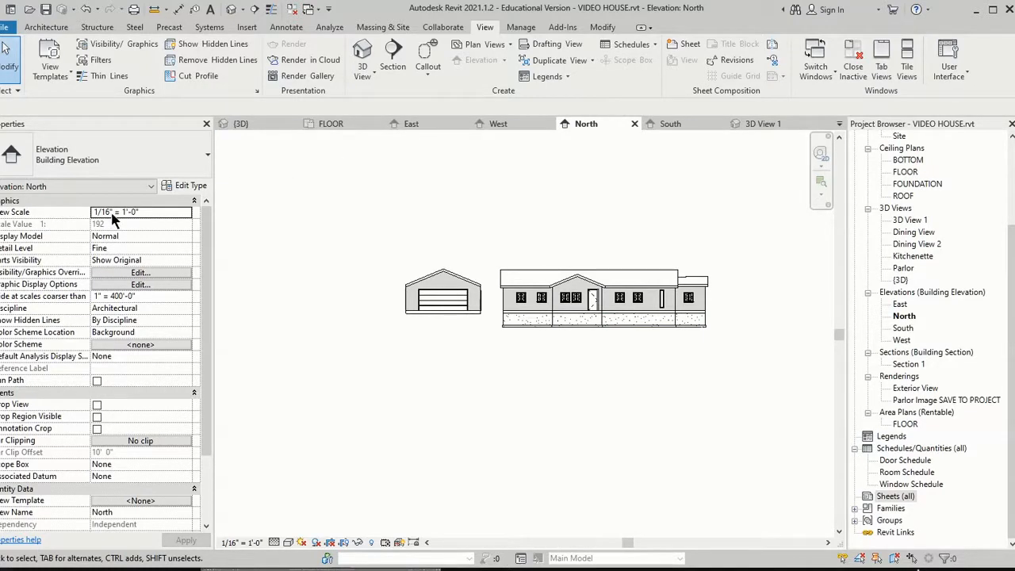
Set the North elevation's view scale to 1/16" = 1'-0".
{"action": "left_click", "coordinate": [191, 219]}
{"action": "left_click", "coordinate": [187, 211]}
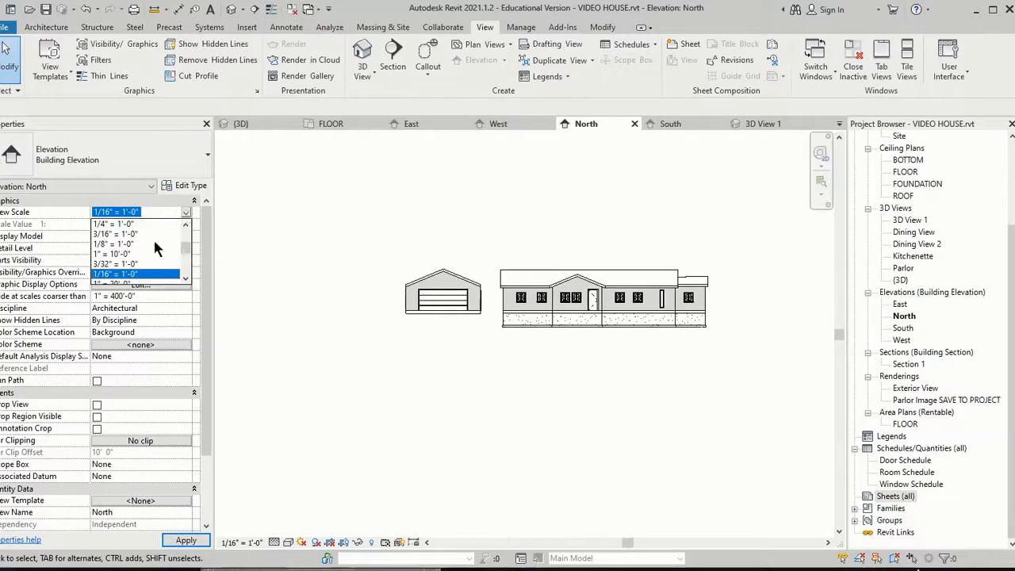
{"action": "scroll", "coordinate": [165, 270], "scroll_direction": "down", "scroll_amount": 1}
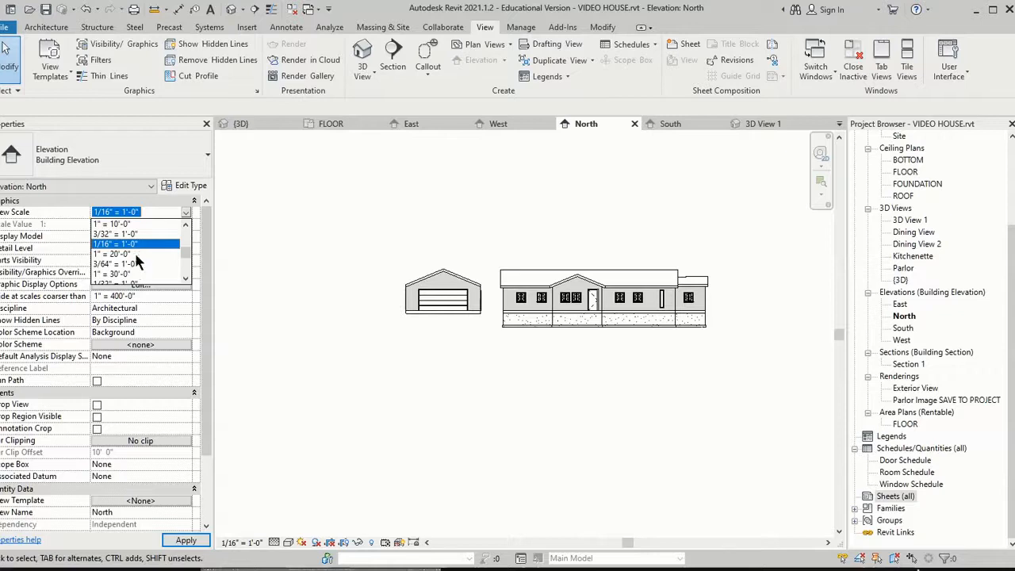
{"action": "mouse_move", "coordinate": [184, 255]}
{"action": "left_mouse_down"}
{"action": "mouse_move", "coordinate": [189, 246]}
{"action": "mouse_move", "coordinate": [195, 254]}
{"action": "left_mouse_up"}
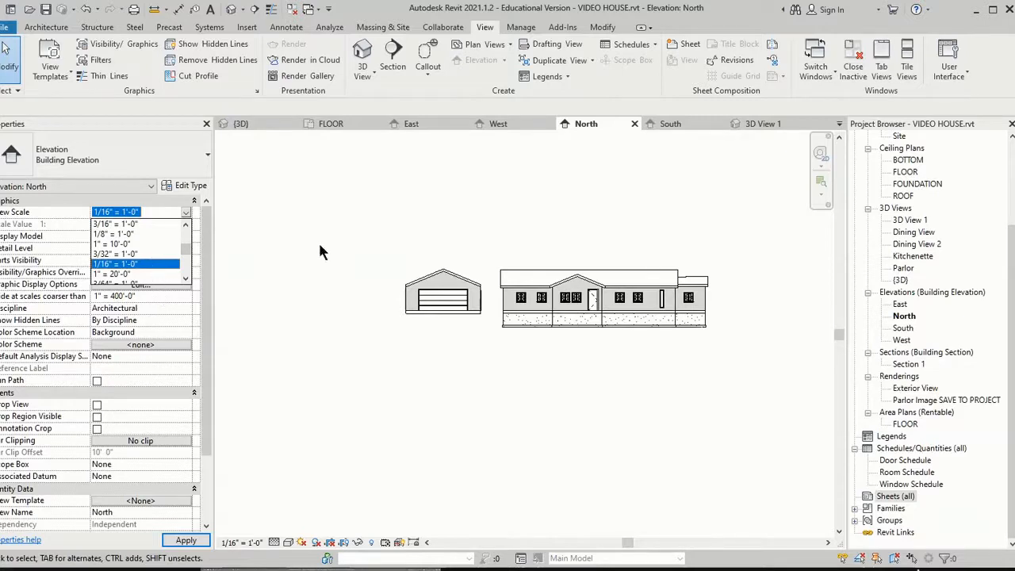
{"action": "left_click", "coordinate": [145, 265]}
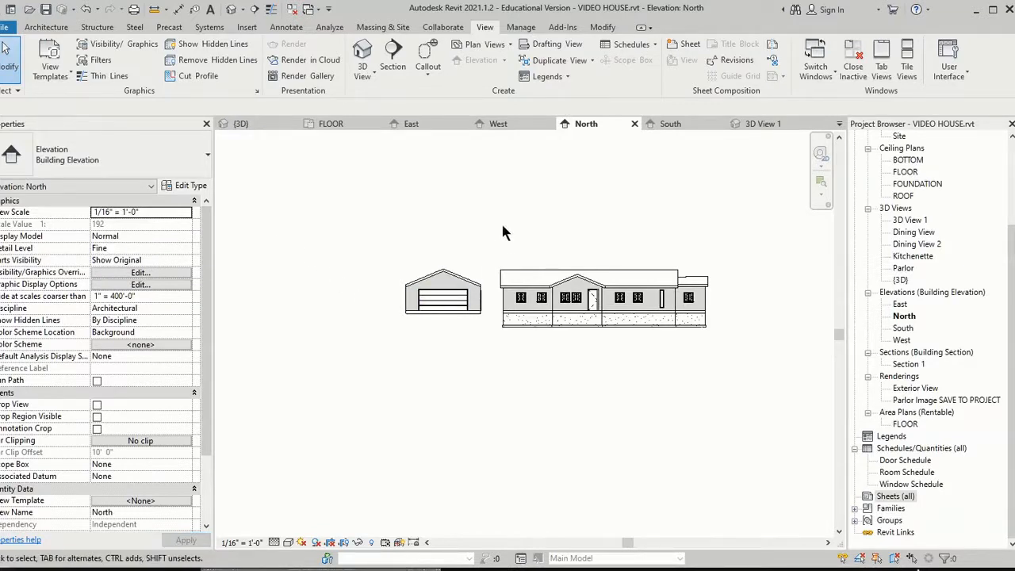
Inspect the hidden levels and crop boundary in the East elevation, then return to its normal display.
{"action": "left_click", "coordinate": [414, 126]}
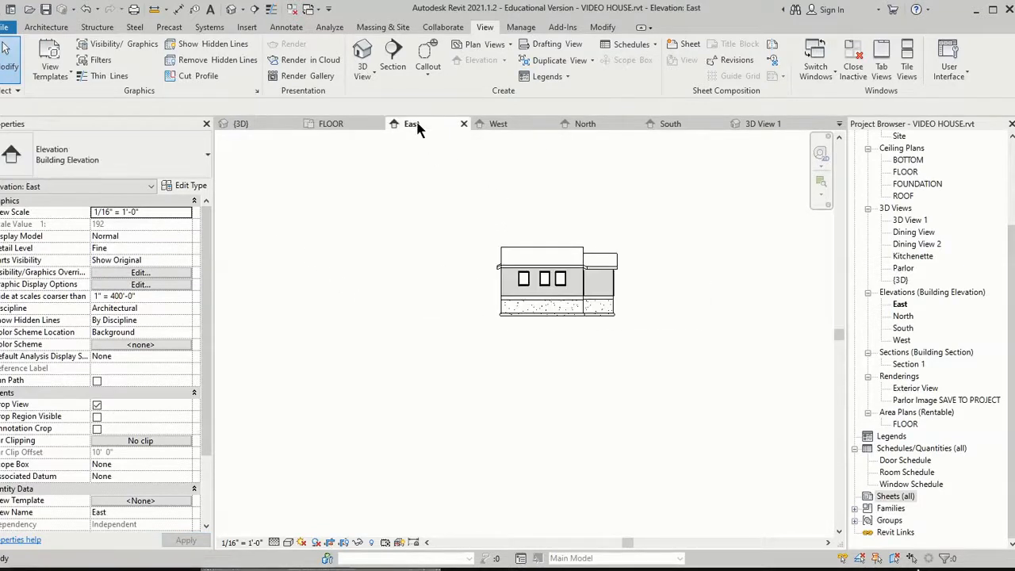
{"action": "left_click", "coordinate": [370, 544]}
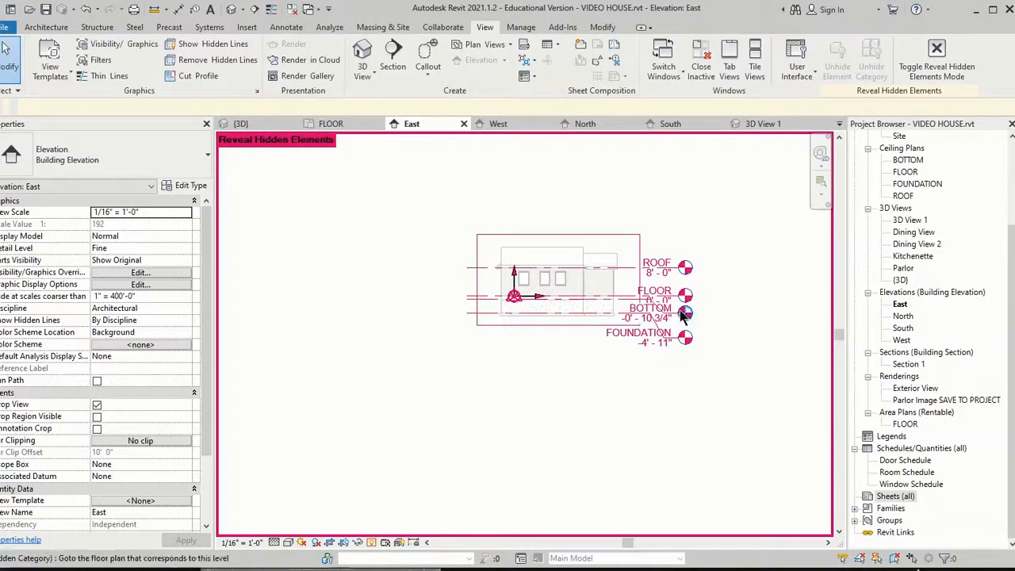
{"action": "left_click", "coordinate": [369, 542]}
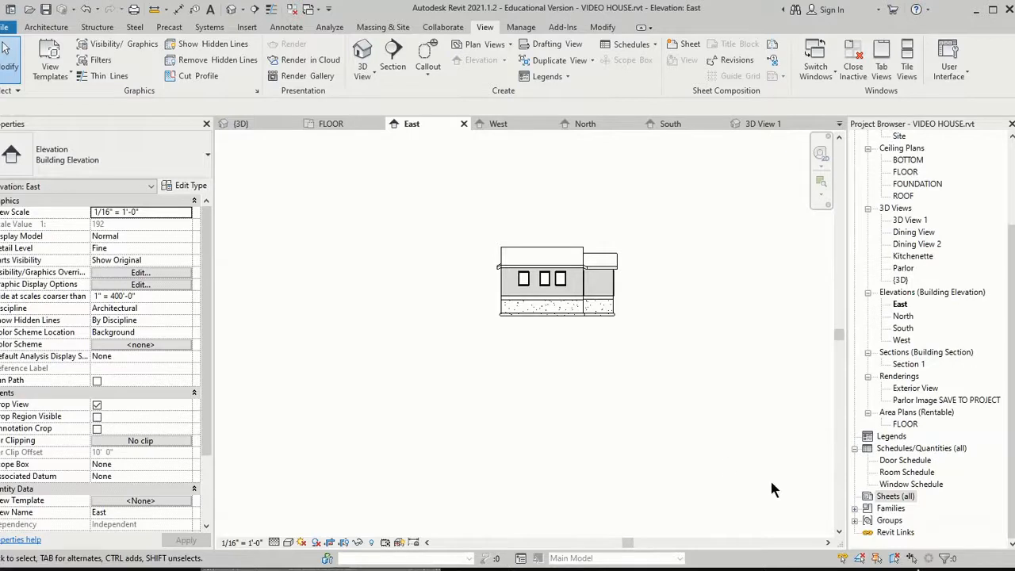
Create a new sheet using the B 11 x 17 Horizontal titleblock.
{"action": "right_click", "coordinate": [893, 501]}
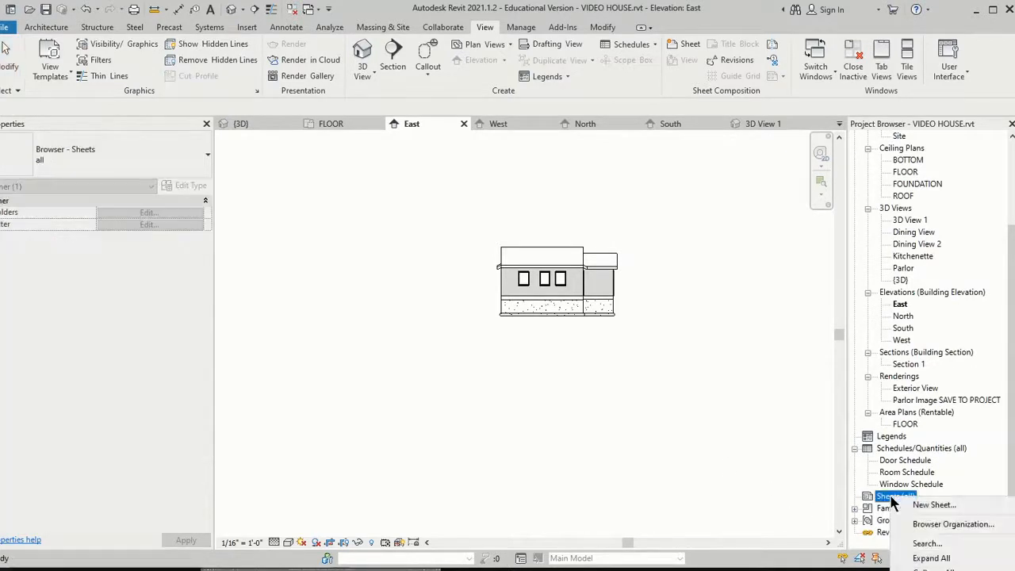
{"action": "left_click", "coordinate": [926, 505]}
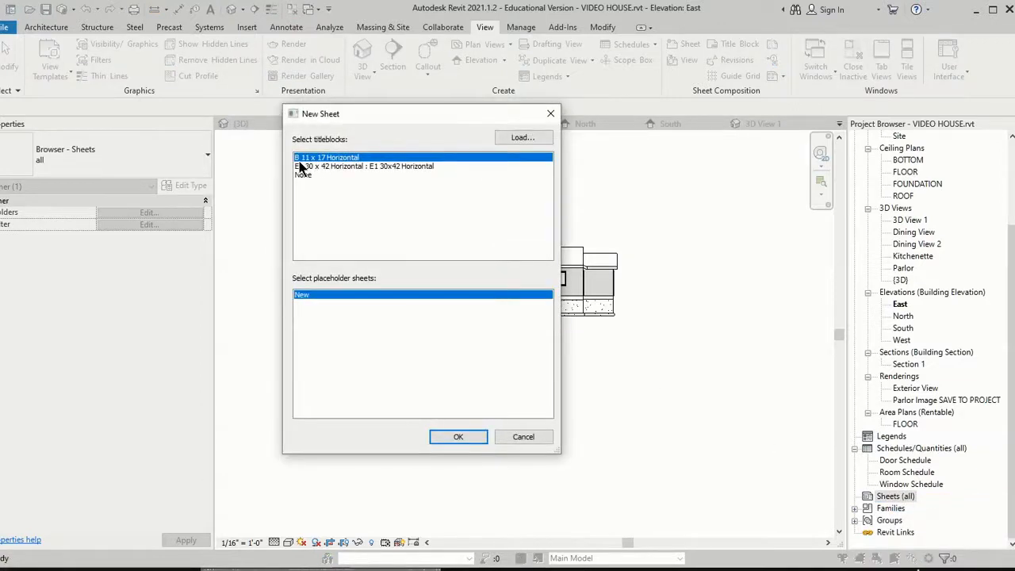
{"action": "left_click", "coordinate": [522, 138]}
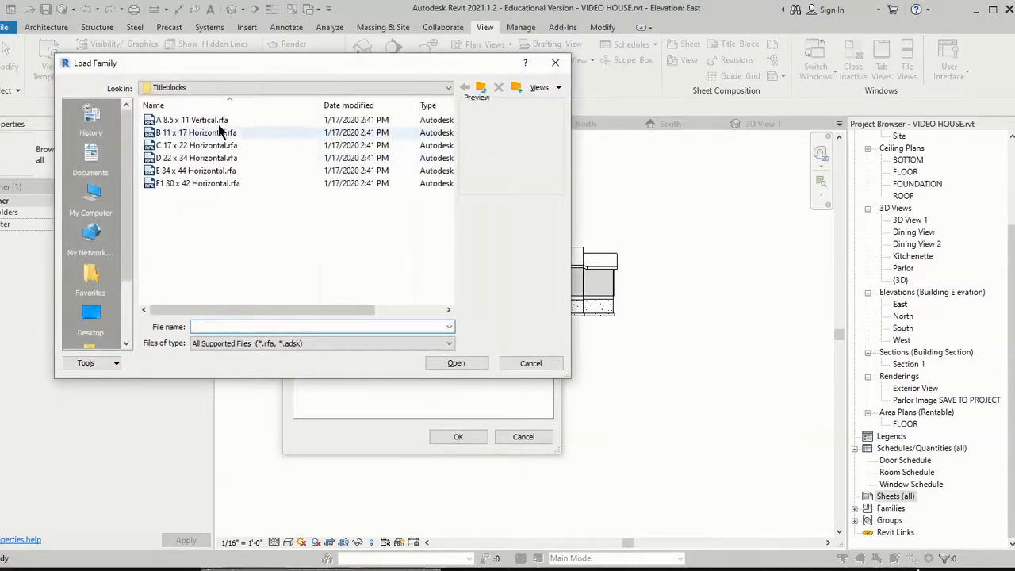
{"action": "left_click", "coordinate": [192, 133]}
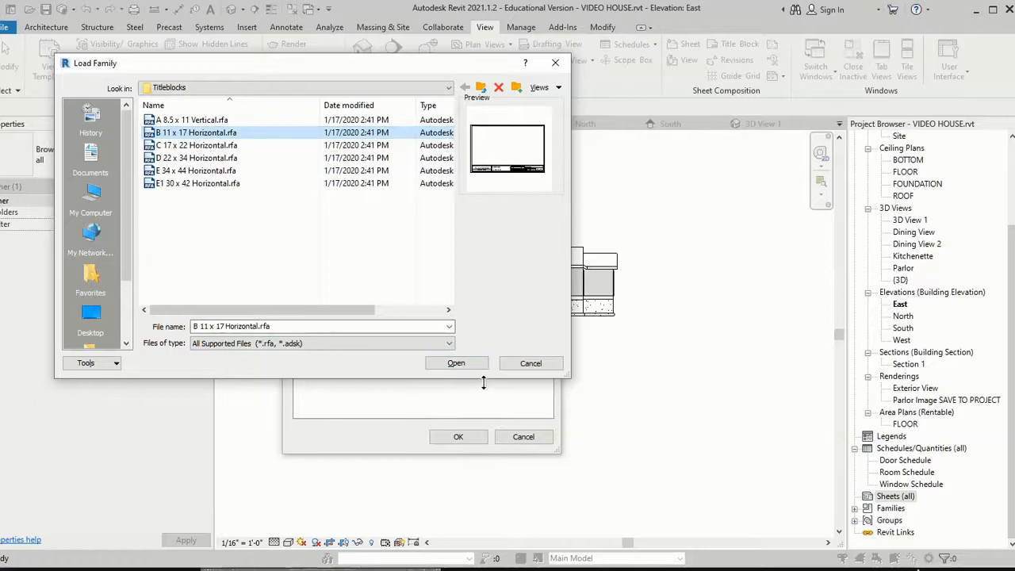
{"action": "left_click", "coordinate": [531, 365]}
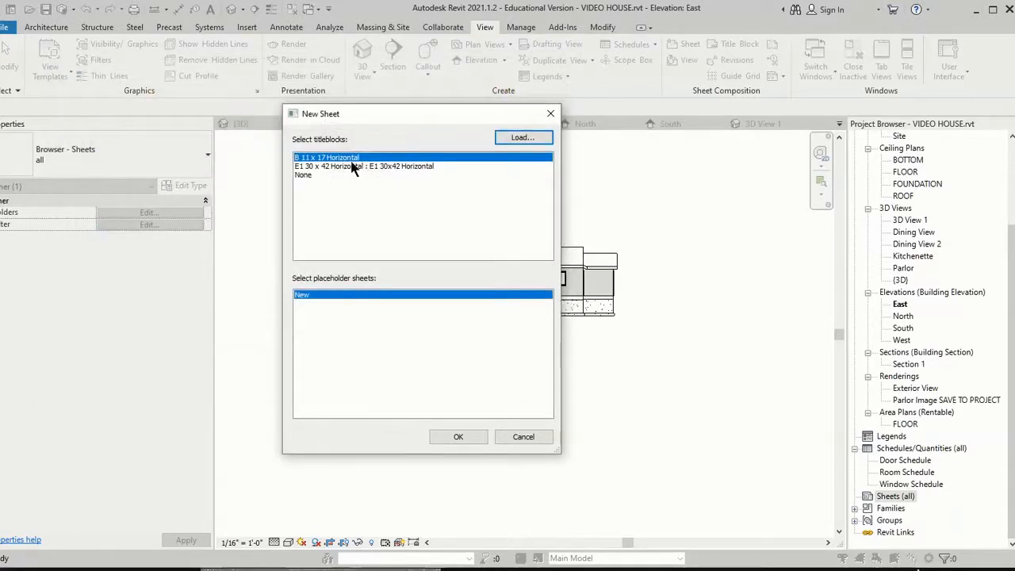
{"action": "left_click", "coordinate": [473, 435]}
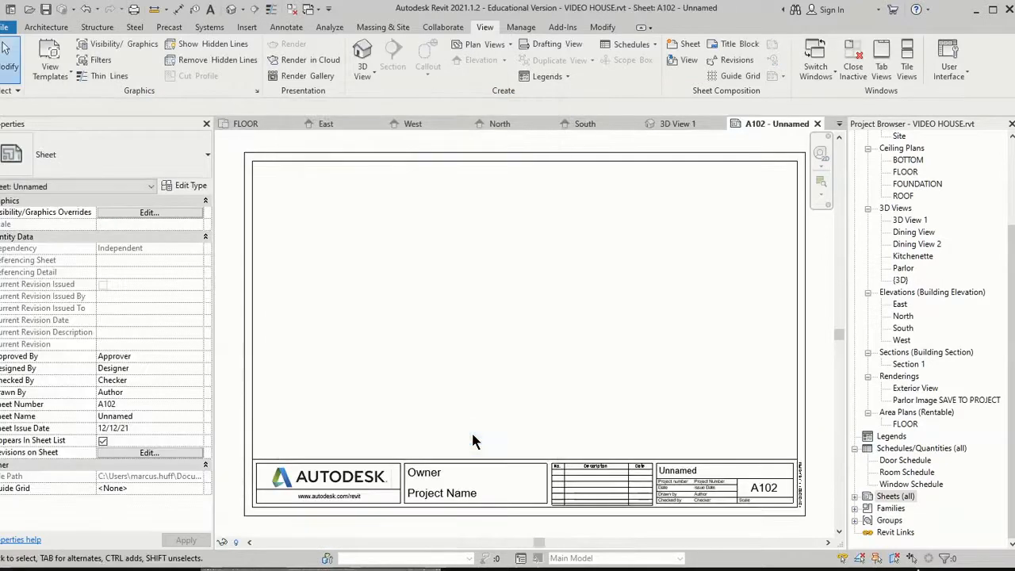
Rename the new sheet A102 as Elevations, keeping its number.
{"action": "left_click", "coordinate": [855, 497]}
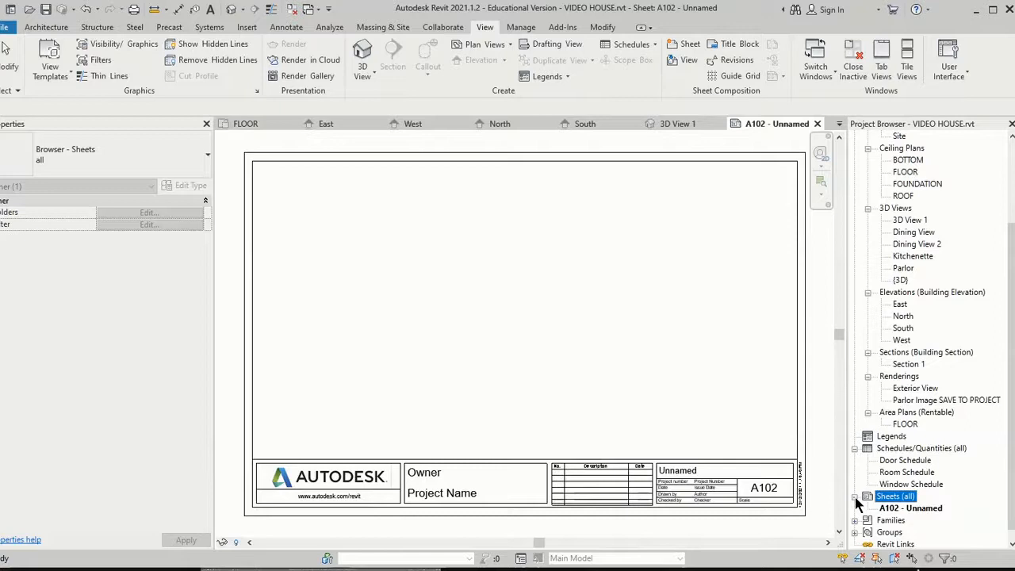
{"action": "left_click", "coordinate": [898, 509]}
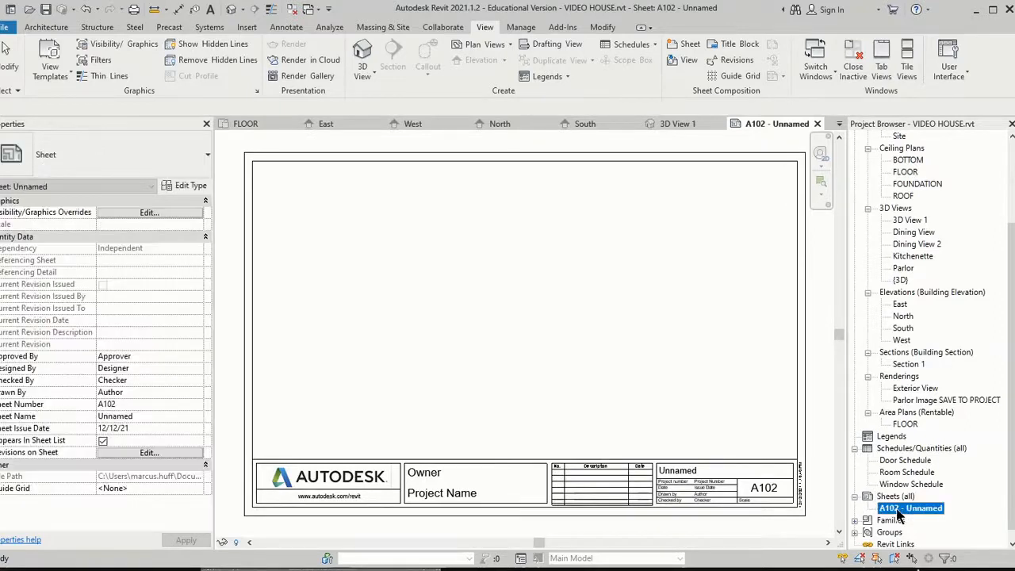
{"action": "right_click", "coordinate": [943, 513]}
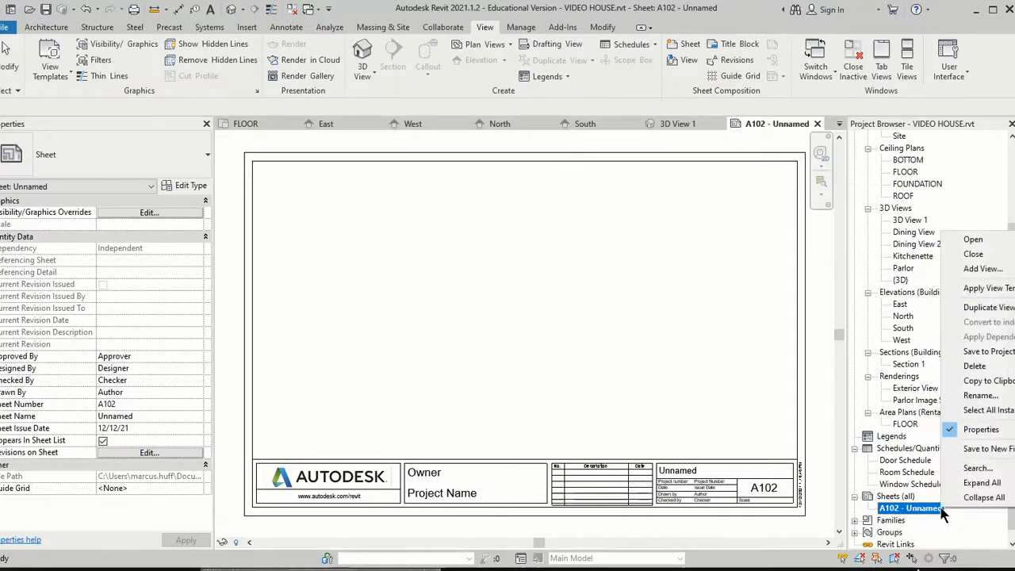
{"action": "left_click", "coordinate": [979, 395]}
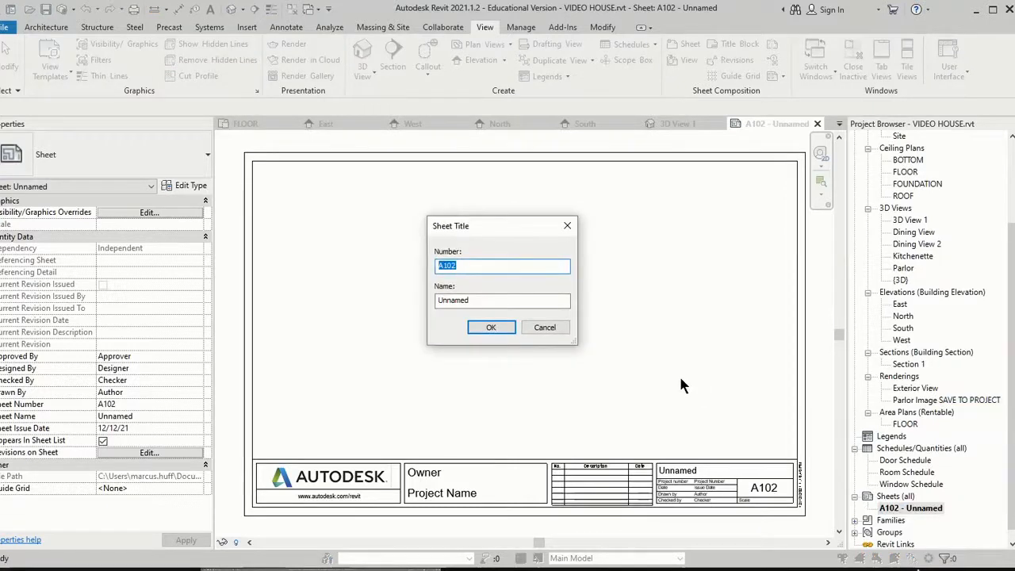
{"action": "left_click", "coordinate": [484, 299]}
{"action": "double_click", "coordinate": [483, 299]}
{"action": "type", "text": "Elevations"}
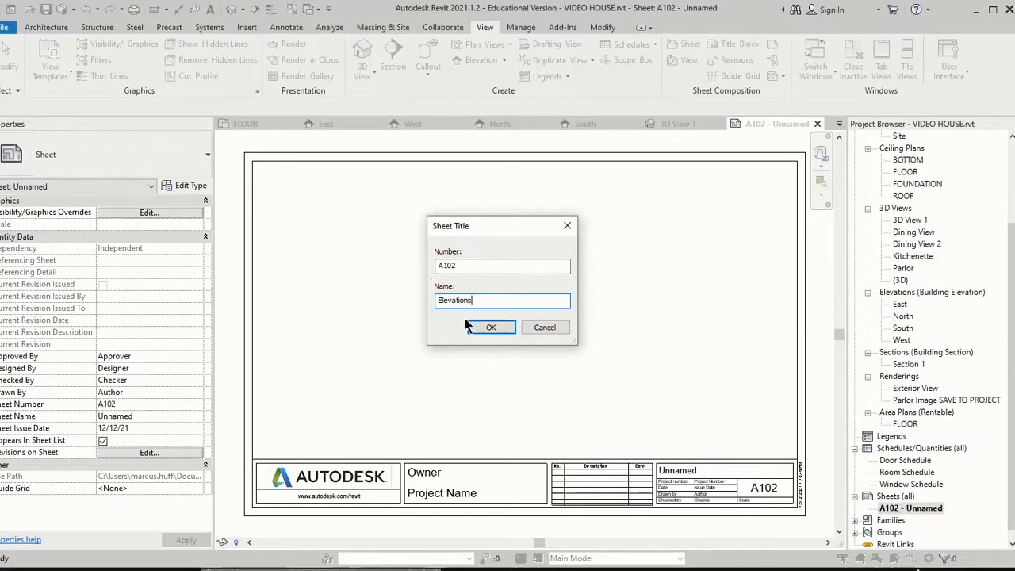
{"action": "left_click", "coordinate": [489, 327]}
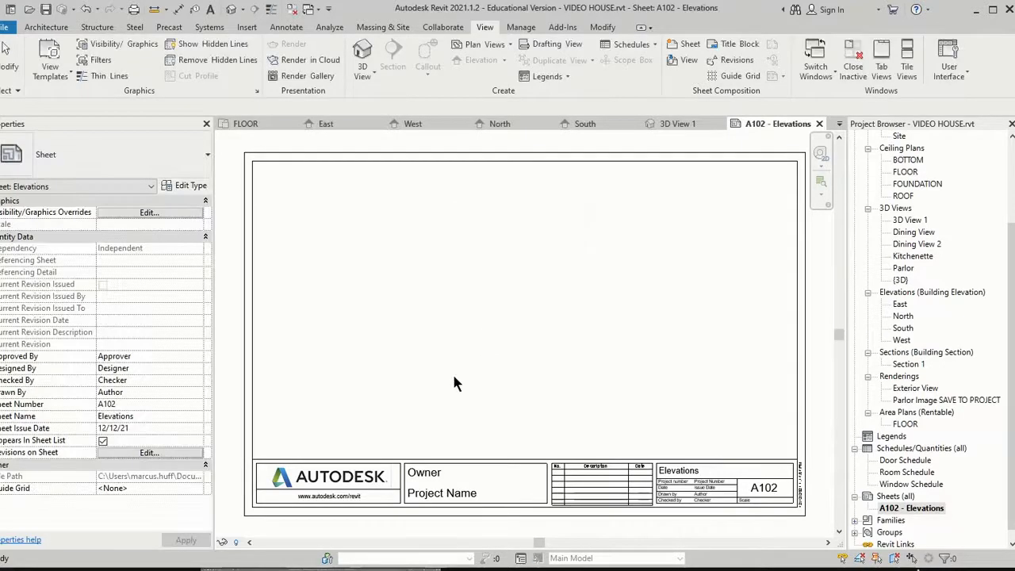
Place the East elevation view in the upper-left area of the Elevations sheet.
{"action": "left_click", "coordinate": [900, 304]}
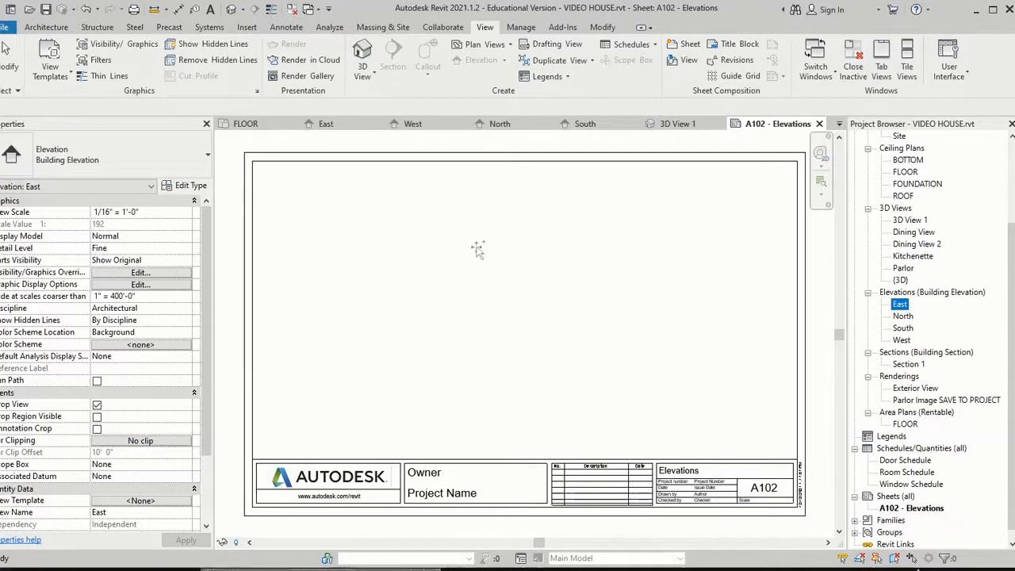
{"action": "left_click_drag", "start_coordinate": [899, 304], "coordinate": [350, 213]}
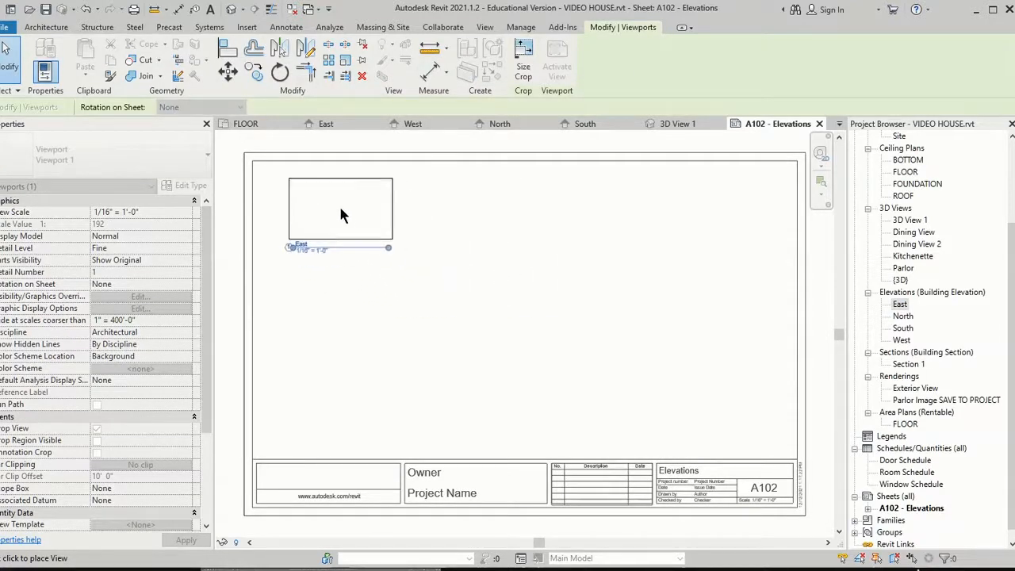
{"action": "left_click", "coordinate": [336, 203]}
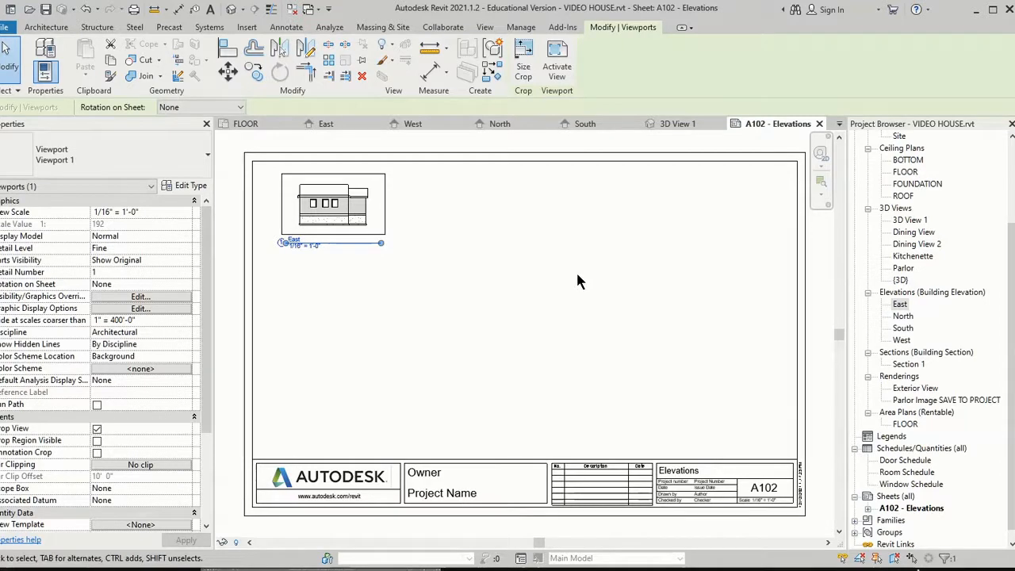
{"action": "key", "text": "Escape"}
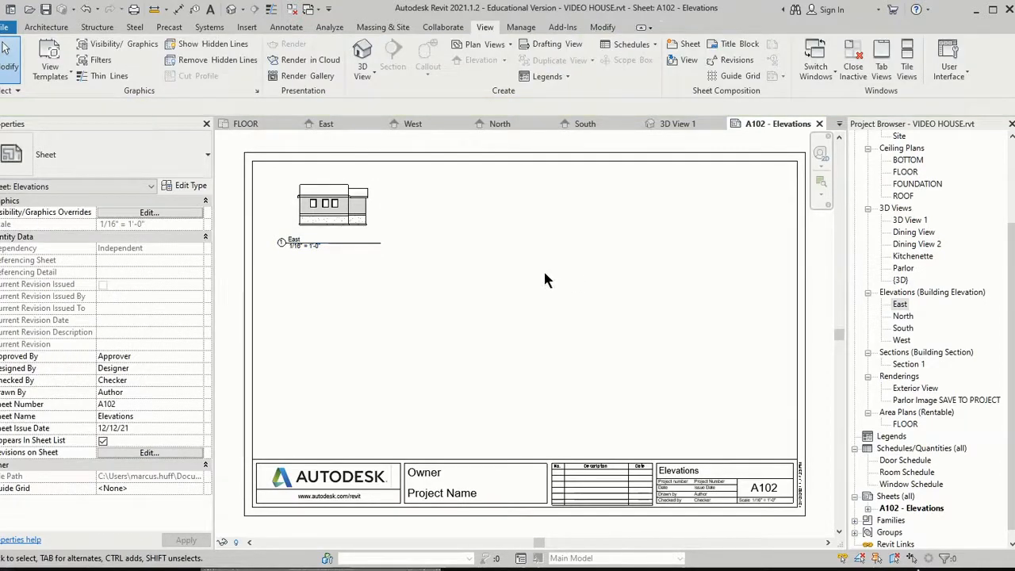
Move the East viewport horizontally across to the upper-right area of the sheet.
{"action": "left_click", "coordinate": [341, 208]}
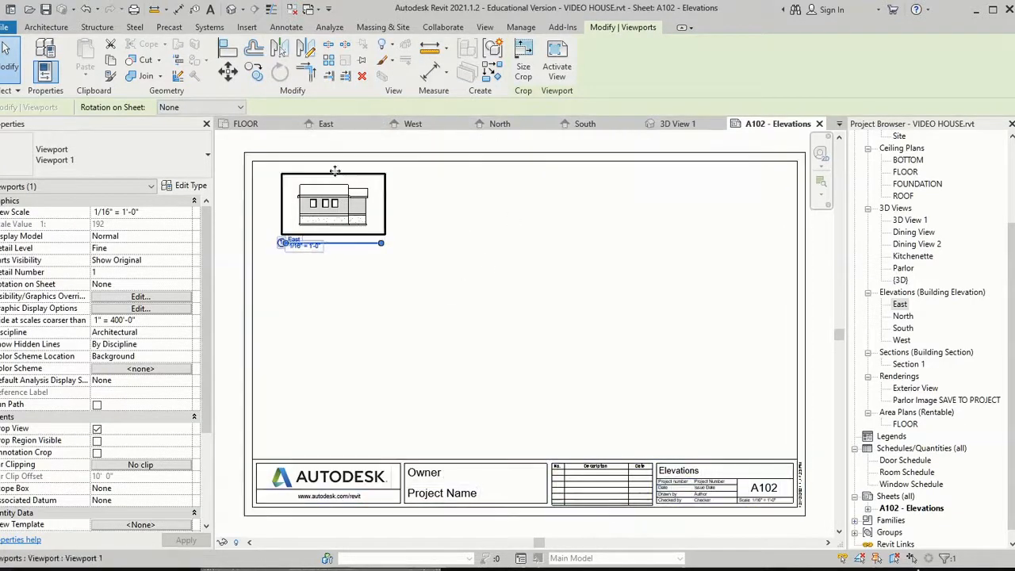
{"action": "left_click", "coordinate": [336, 127]}
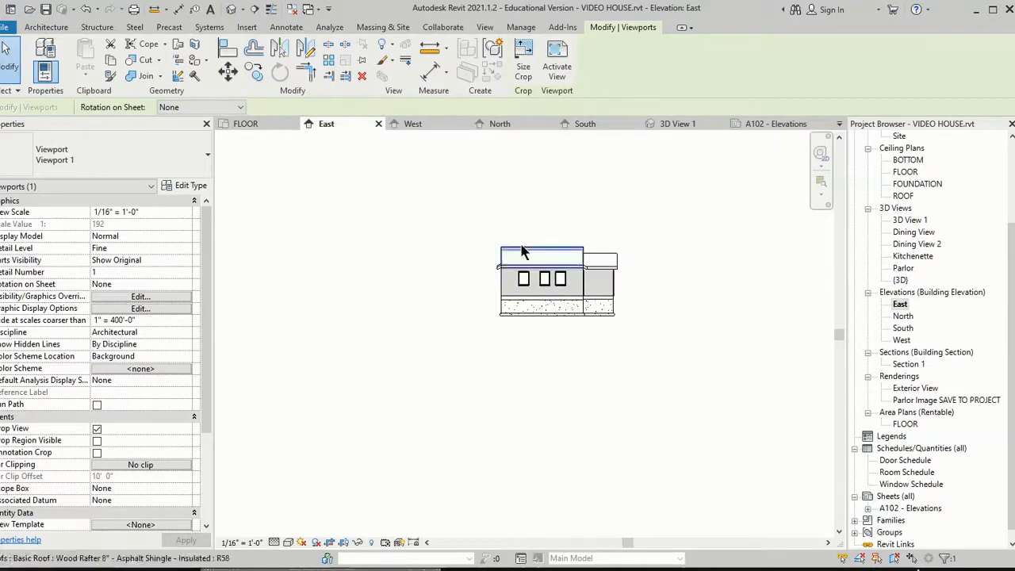
{"action": "left_click", "coordinate": [762, 127]}
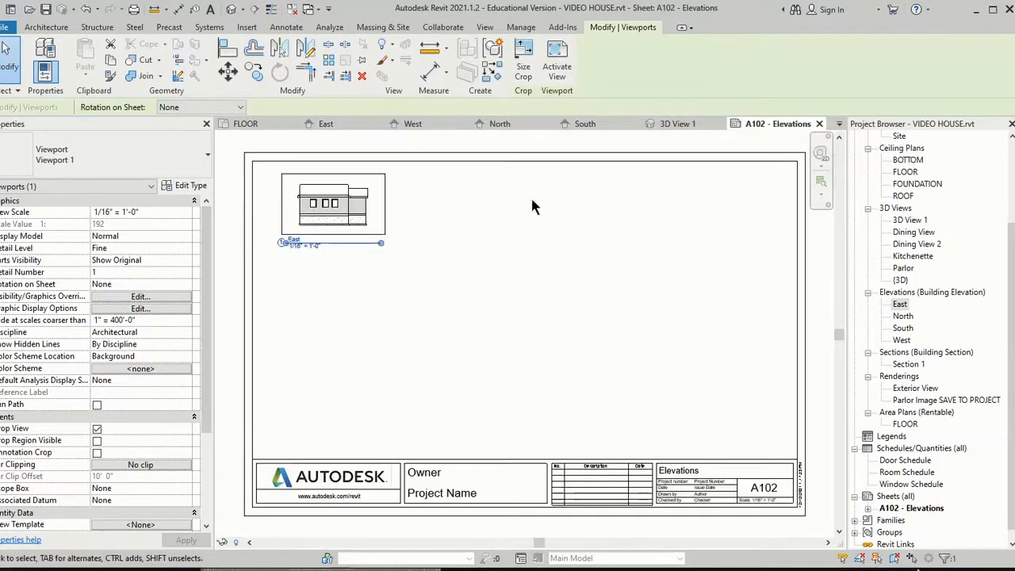
{"action": "left_click_drag", "start_coordinate": [358, 185], "coordinate": [646, 184]}
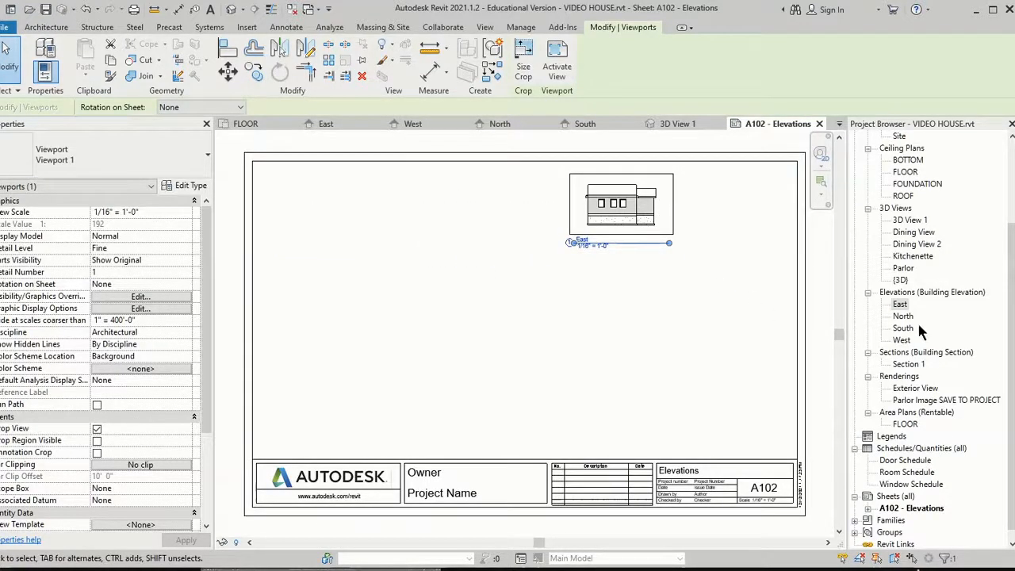
Place the North elevation view in the upper-left area of the sheet, beside the East viewport.
{"action": "left_click", "coordinate": [901, 316]}
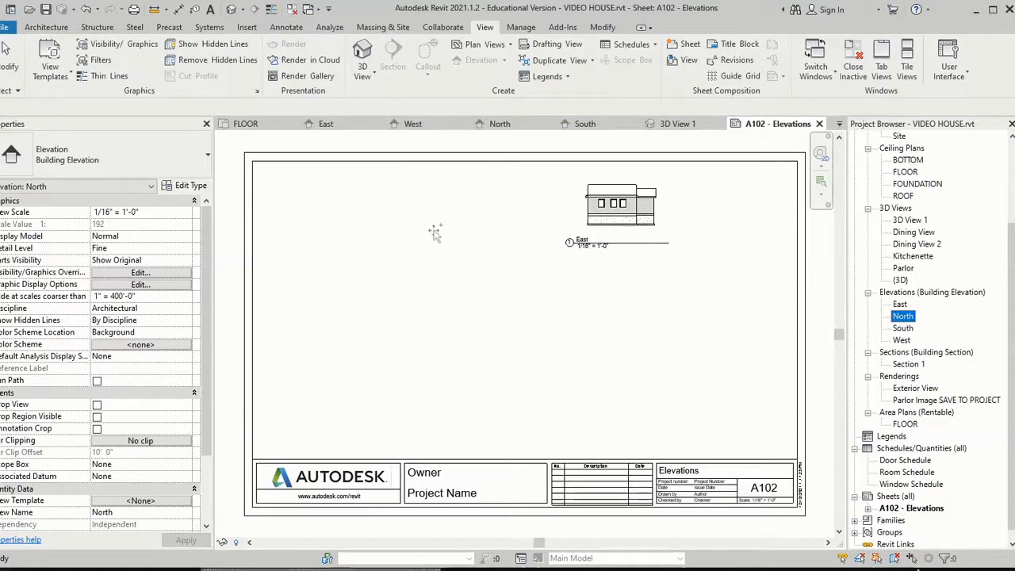
{"action": "left_click_drag", "start_coordinate": [373, 217], "coordinate": [362, 204]}
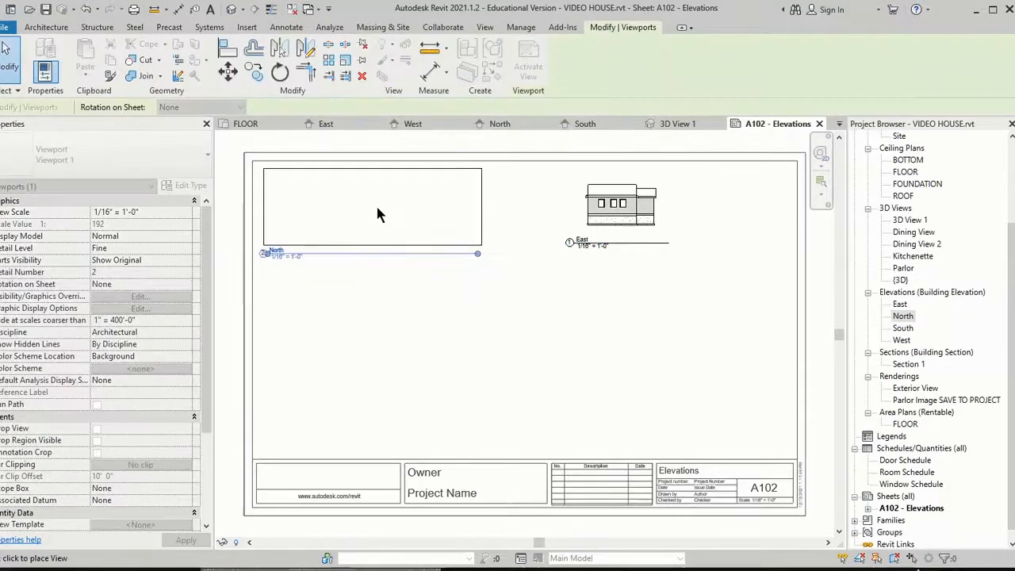
{"action": "left_click", "coordinate": [379, 214]}
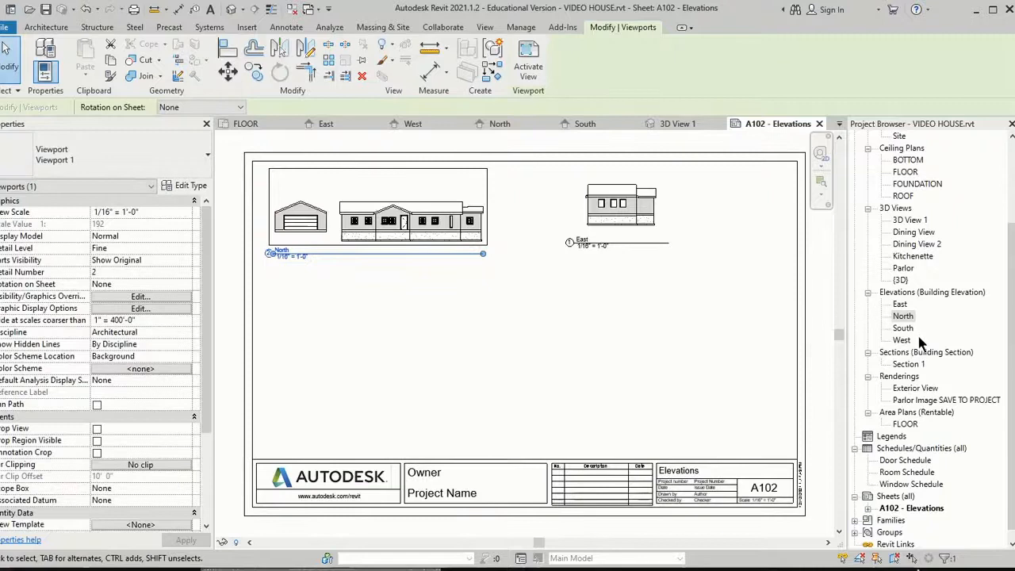
Place the South elevation below the North viewport and the West elevation below the East viewport, aligned with South.
{"action": "left_click_drag", "start_coordinate": [902, 328], "coordinate": [374, 337]}
{"action": "left_click", "coordinate": [384, 350]}
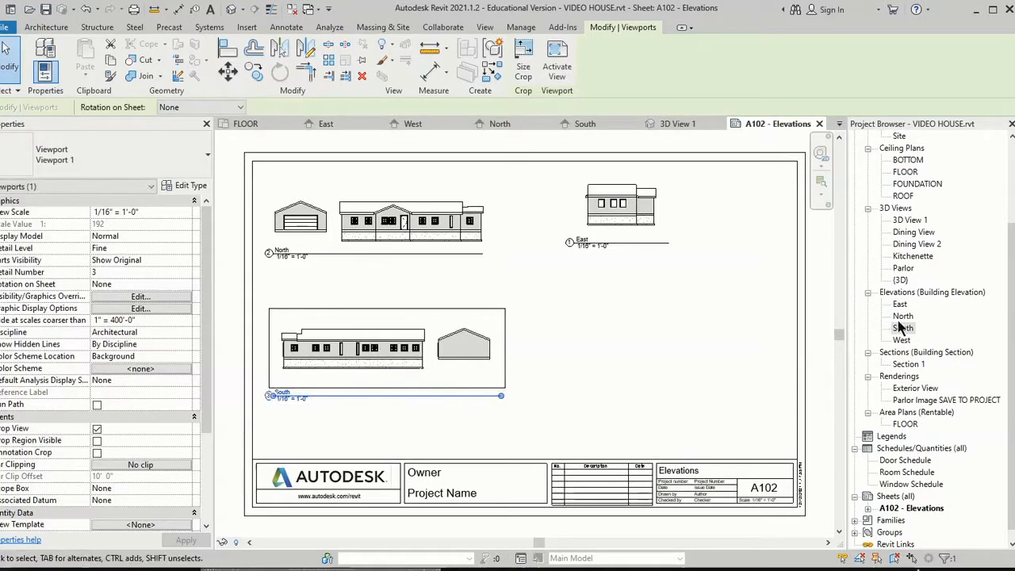
{"action": "left_click", "coordinate": [903, 341]}
{"action": "left_click_drag", "start_coordinate": [902, 347], "coordinate": [597, 319]}
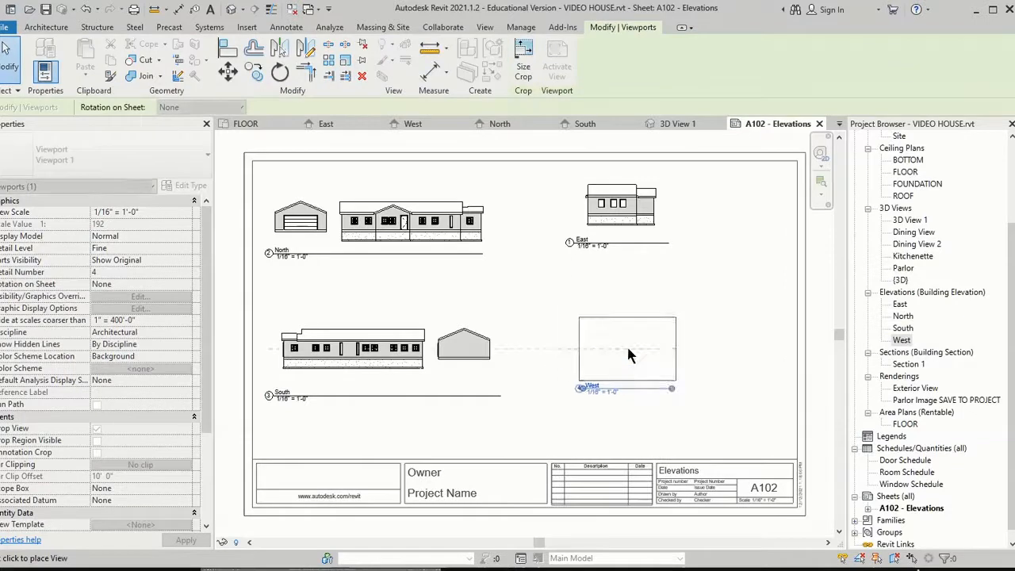
{"action": "left_click", "coordinate": [620, 350]}
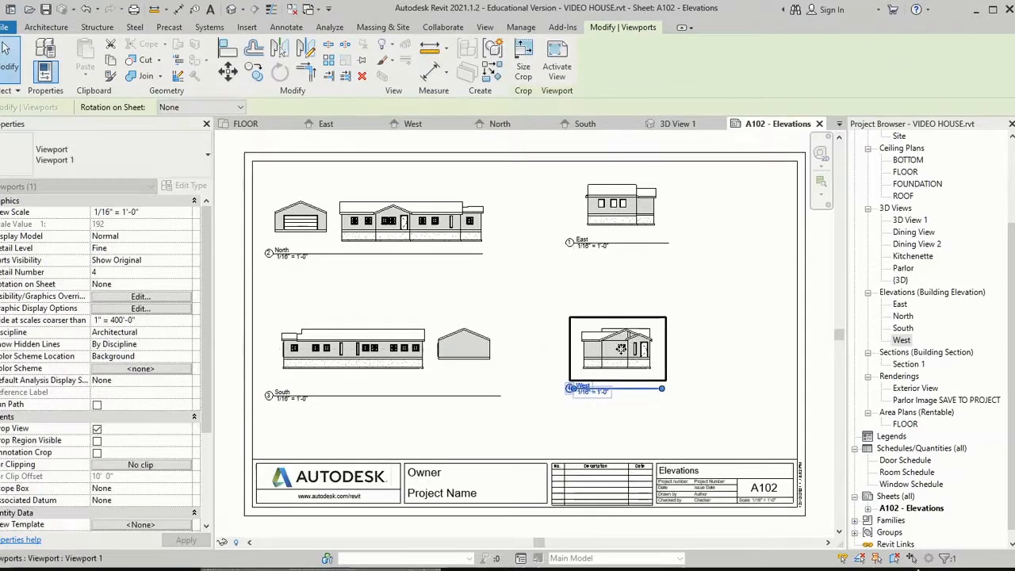
{"action": "left_click", "coordinate": [711, 347]}
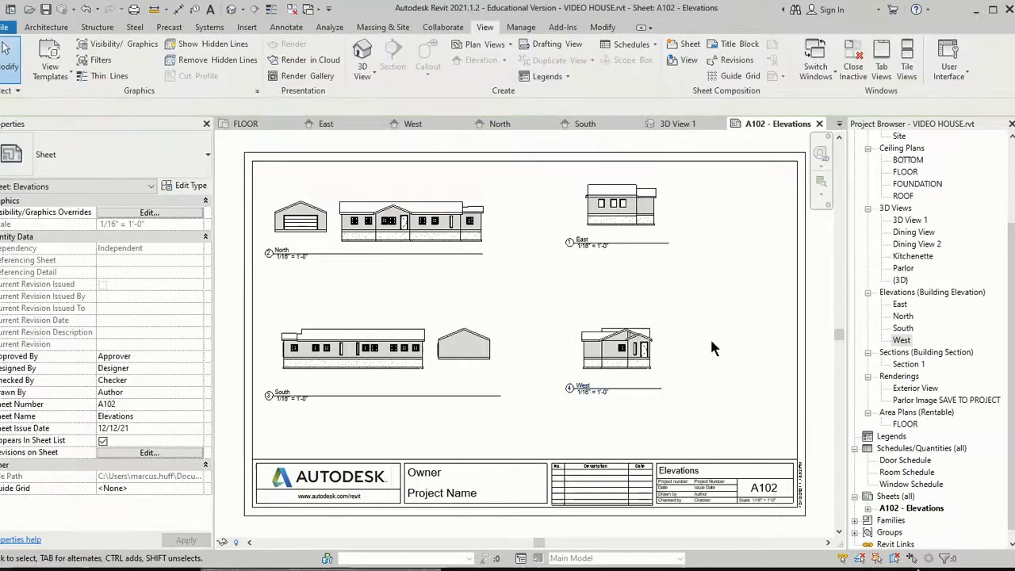